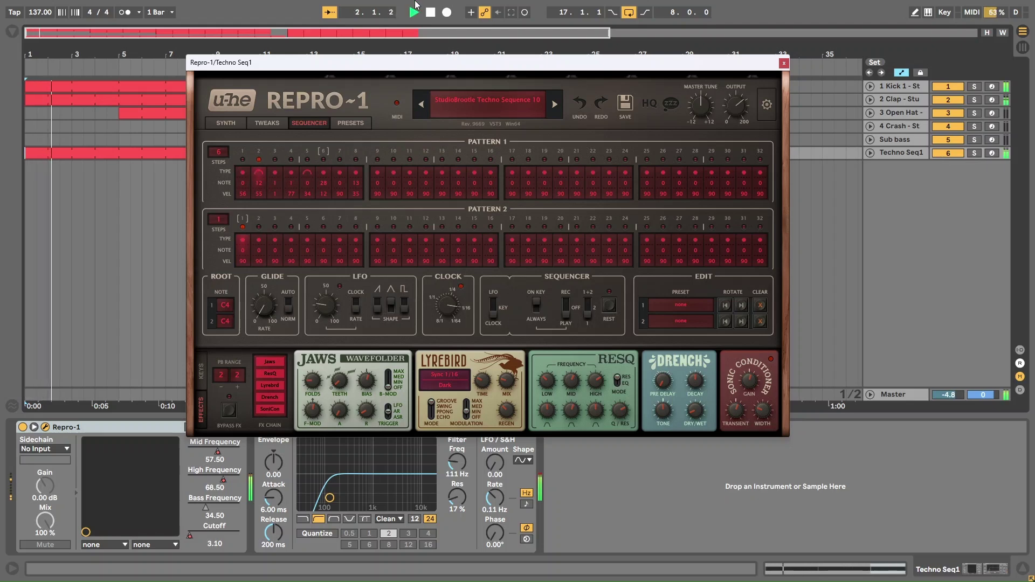
Step: Show Repro-1's preset browser with StudioBrootle Techno Sequence 10 loaded from the Studio Brootle Techno Sequences folder
click(237, 125)
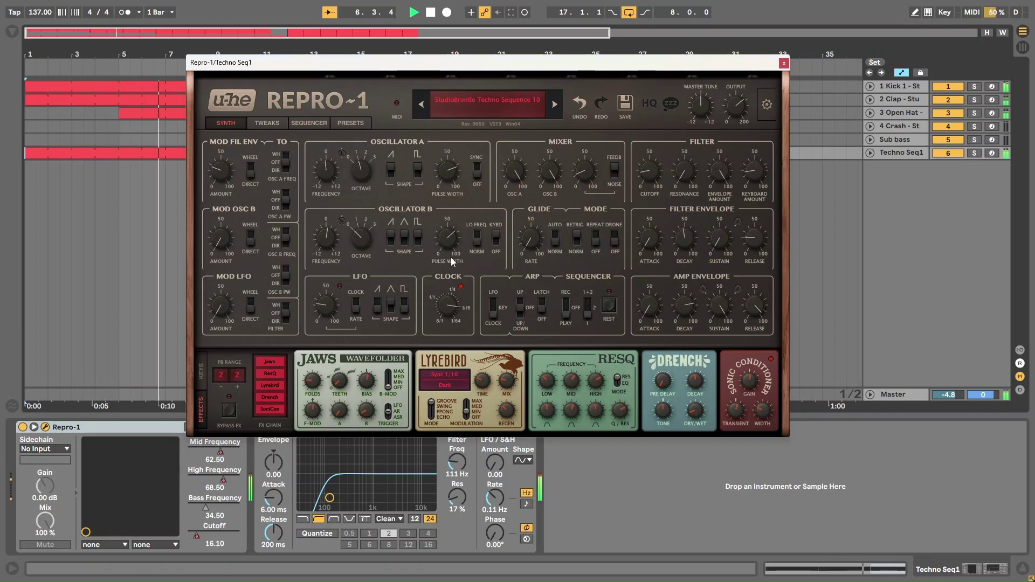
click(352, 124)
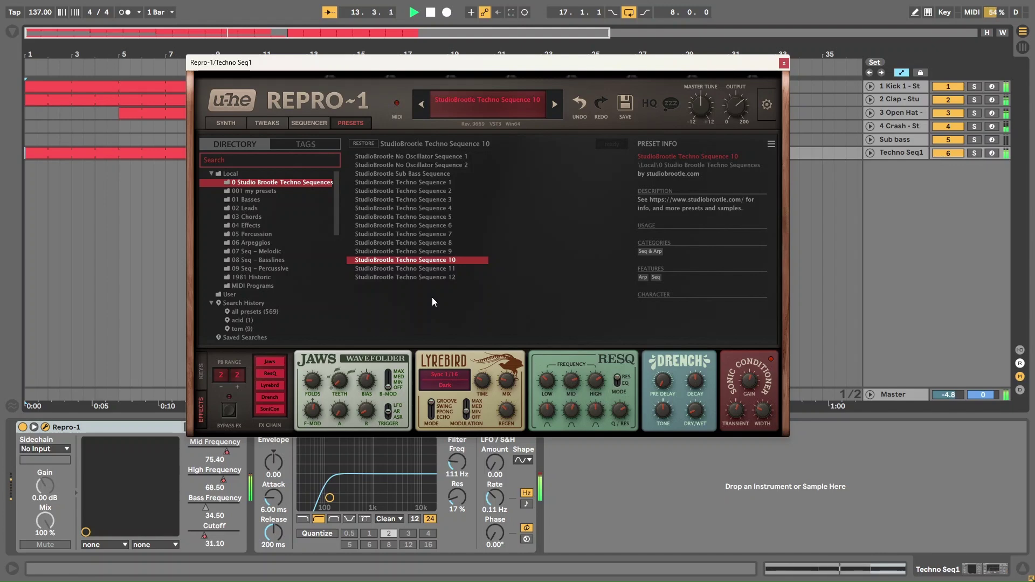
Step: Shorten the loop brace to bar 17 only and solo the Techno Seq1 track
drag(403, 71, 385, 181)
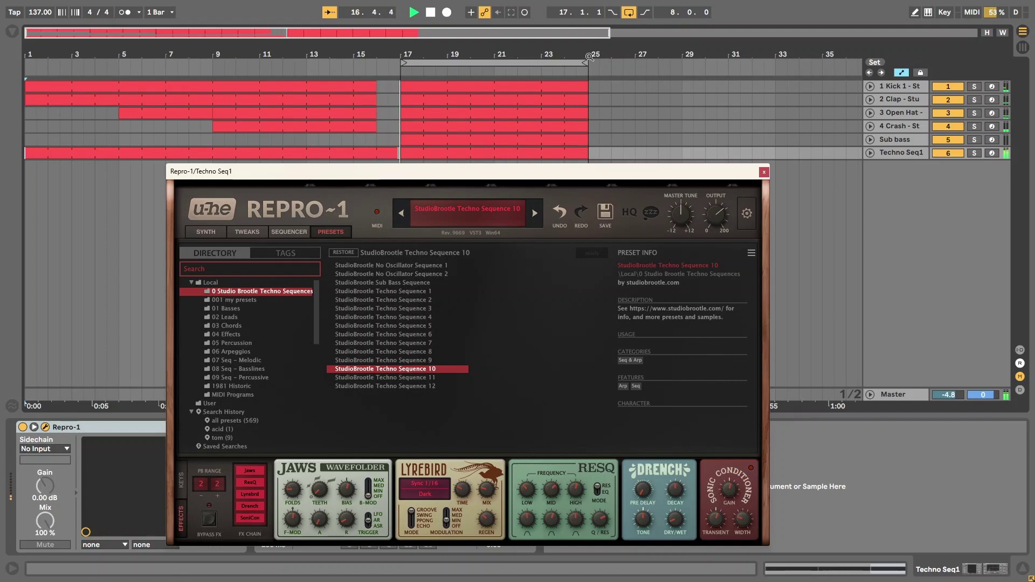
drag(586, 63, 423, 77)
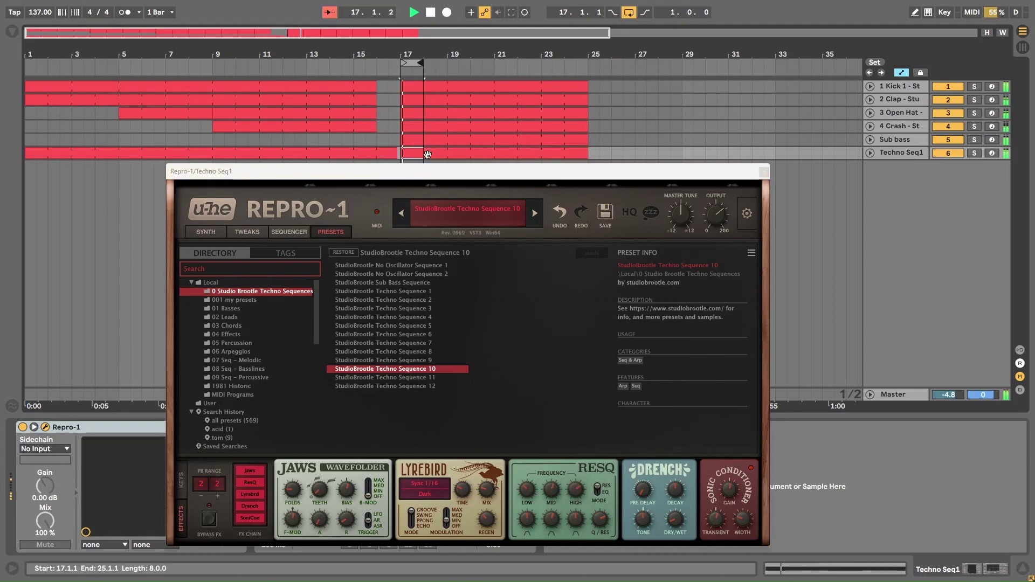
click(969, 152)
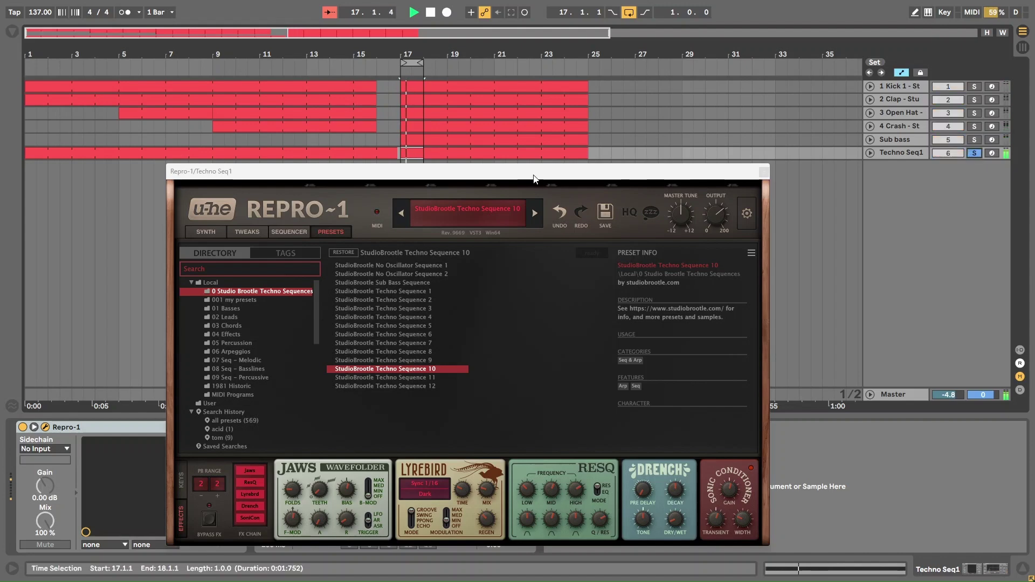
drag(534, 178, 520, 69)
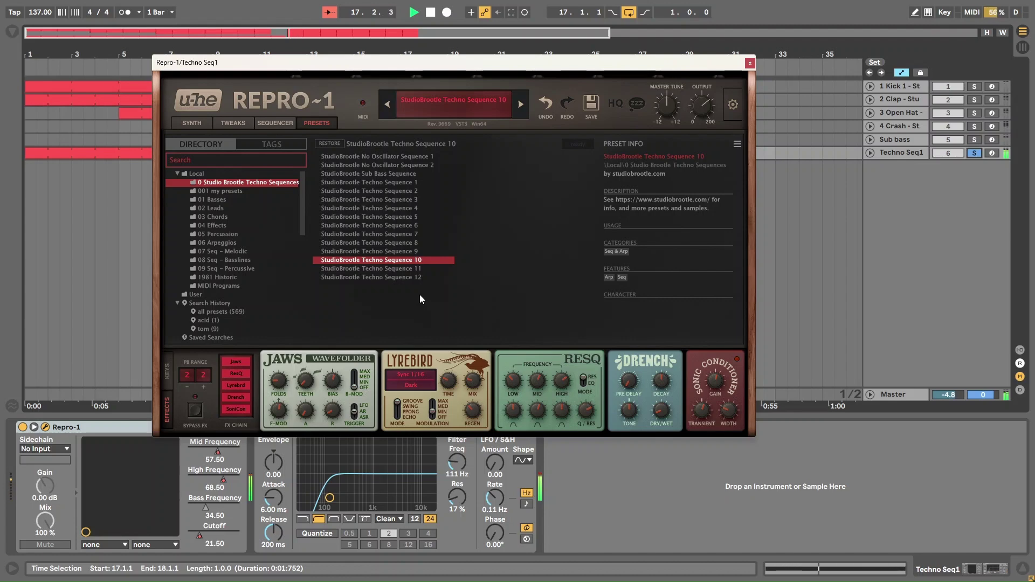
Step: Switch Repro-1 to its Sequencer page showing Pattern 1 and Pattern 2
click(267, 124)
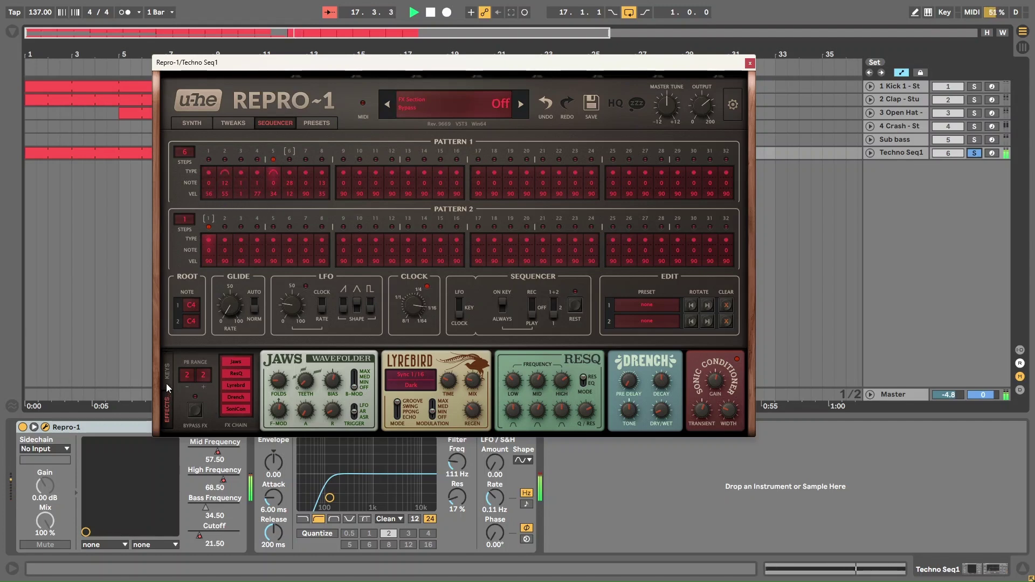
Step: Reset the first velocity Perform depth to zero and raise Filter Envelope Sustain to 100
click(200, 120)
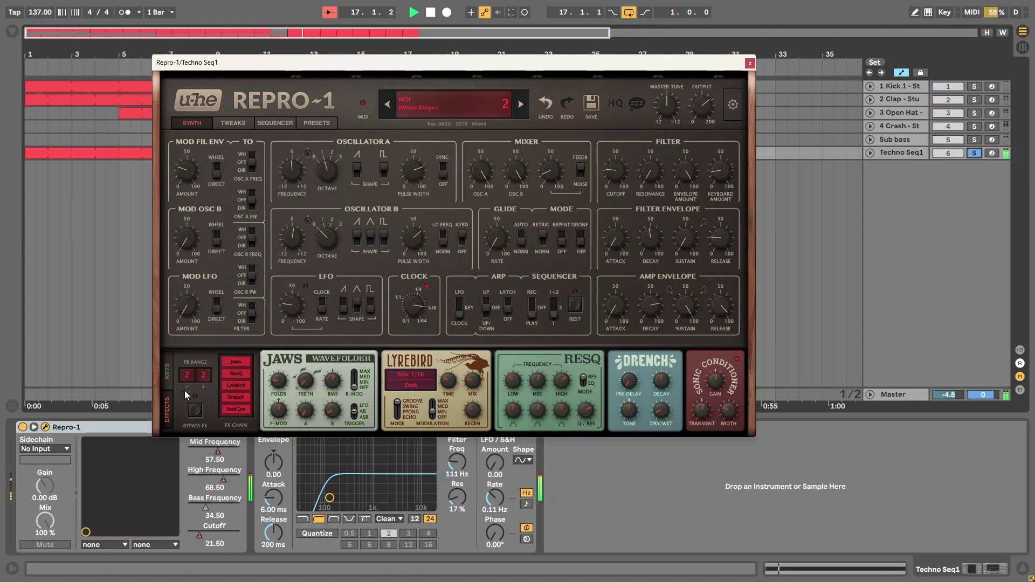
click(167, 374)
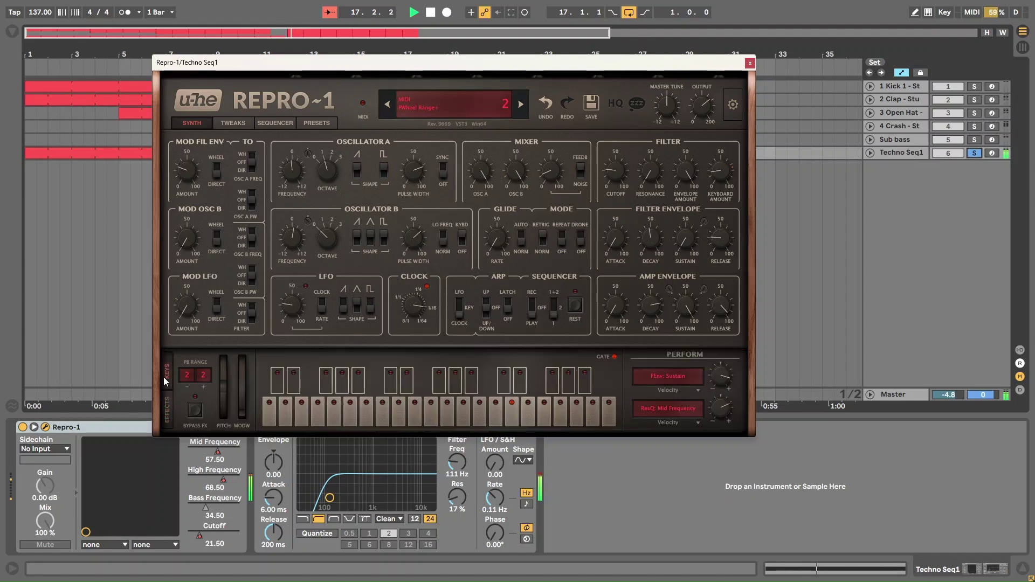
double_click(724, 376)
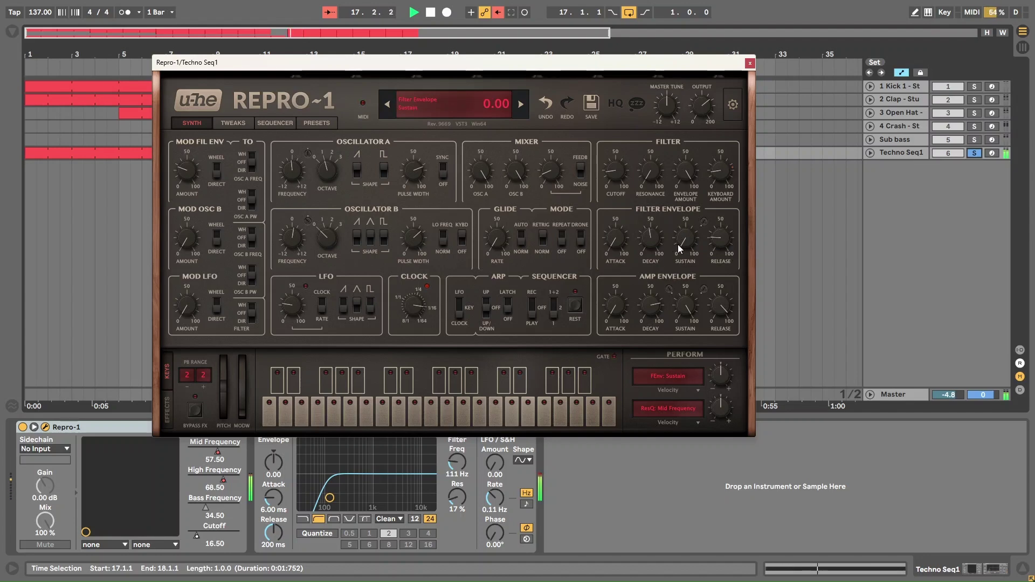
drag(684, 244, 704, 92)
Step: In the effects chain, lower the ResQ High Frequency band to 60.50
click(167, 412)
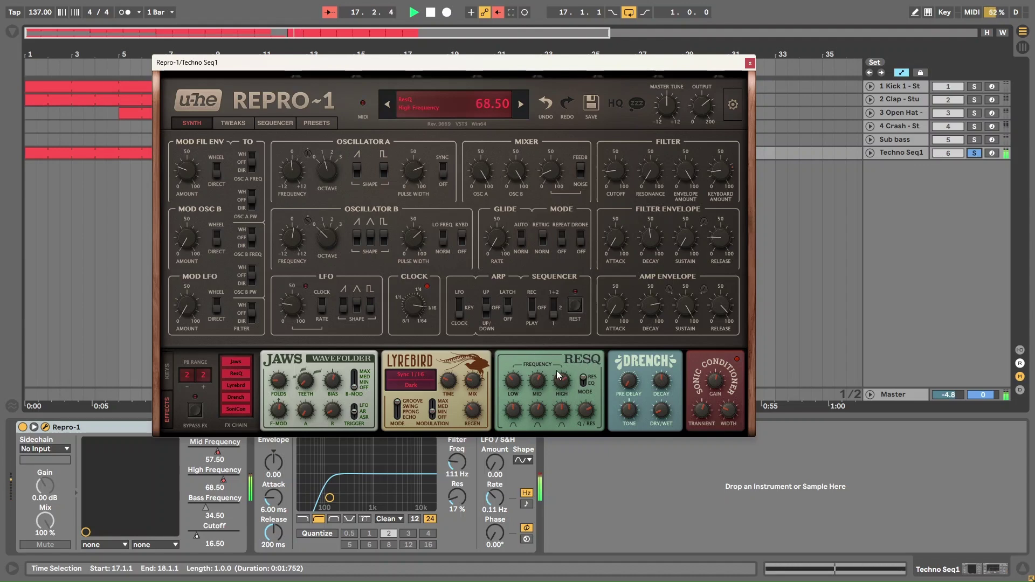
drag(562, 375, 514, 382)
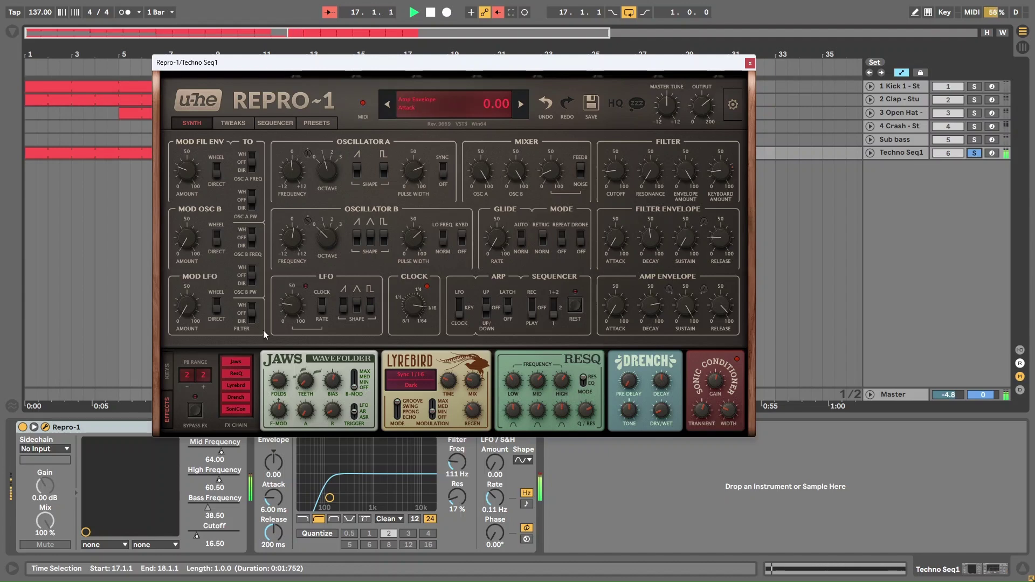
Step: Bring up the Keys performance panel with its FEnv: Sustain and ResQ: Mid Frequency velocity slots
click(275, 123)
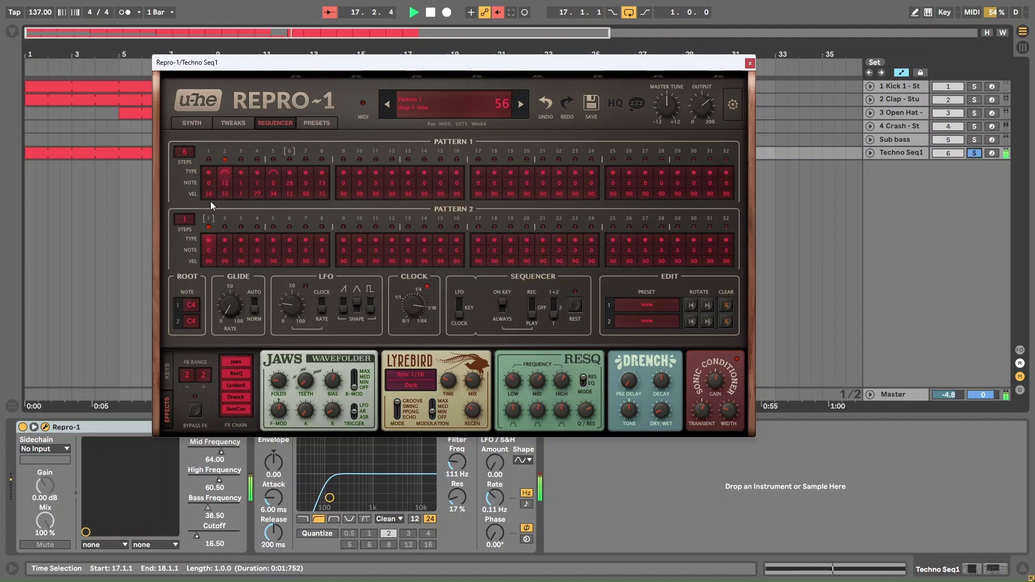
click(200, 121)
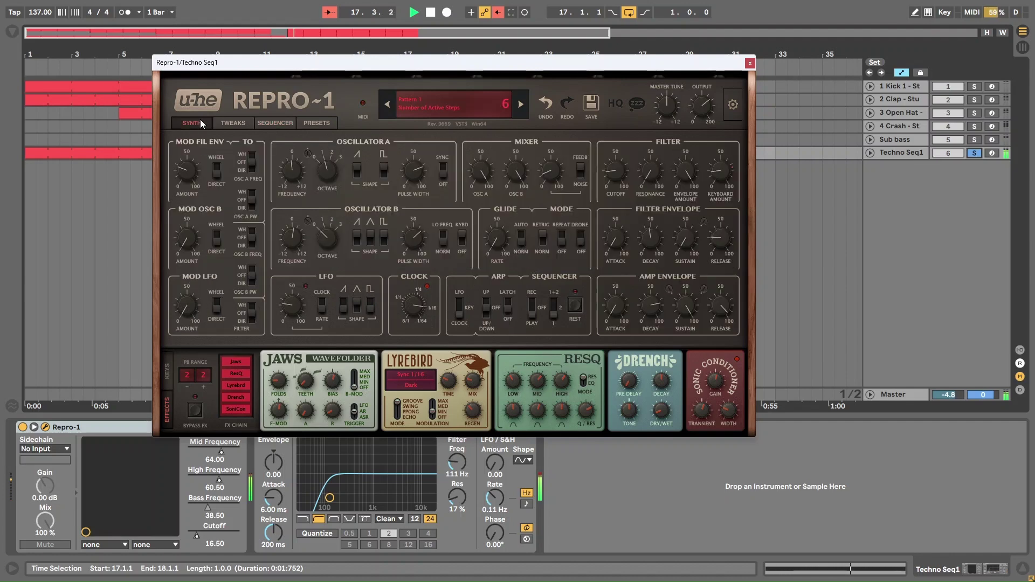
click(166, 368)
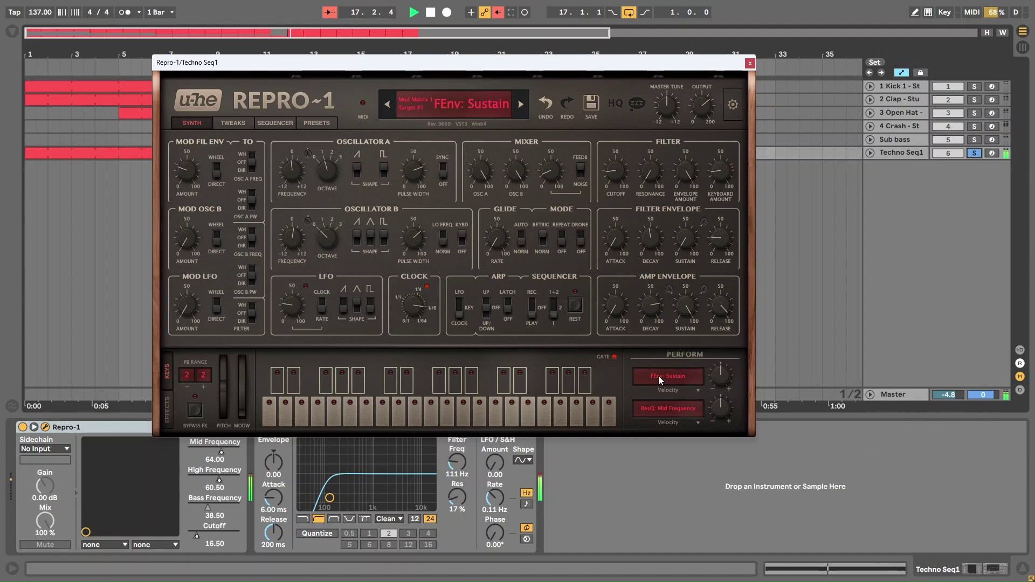
Step: Route velocity to Filter Sustain at depth 68 and re-edit Pattern 1's opening step velocities
drag(659, 377, 687, 241)
drag(720, 379, 724, 360)
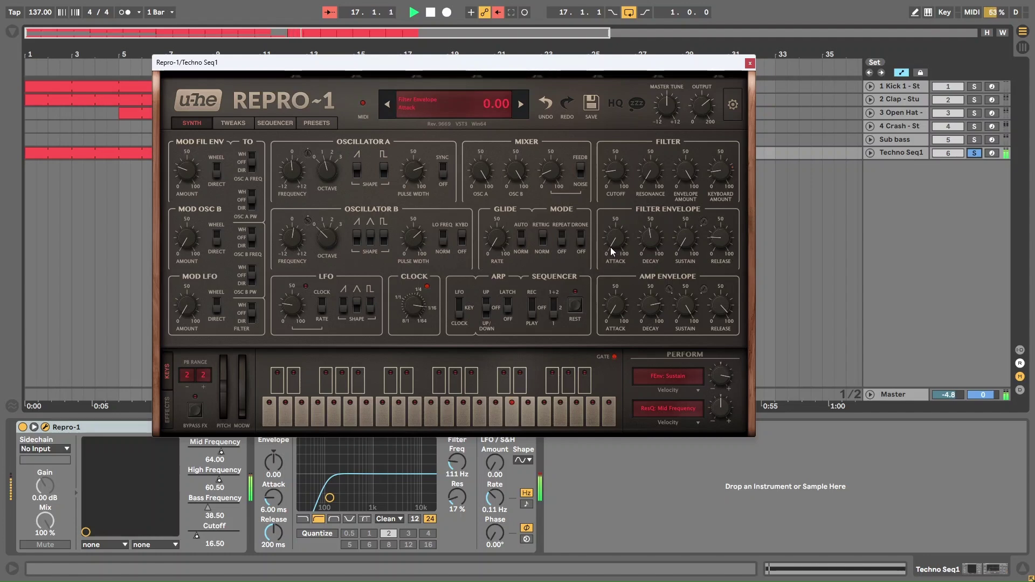
click(270, 123)
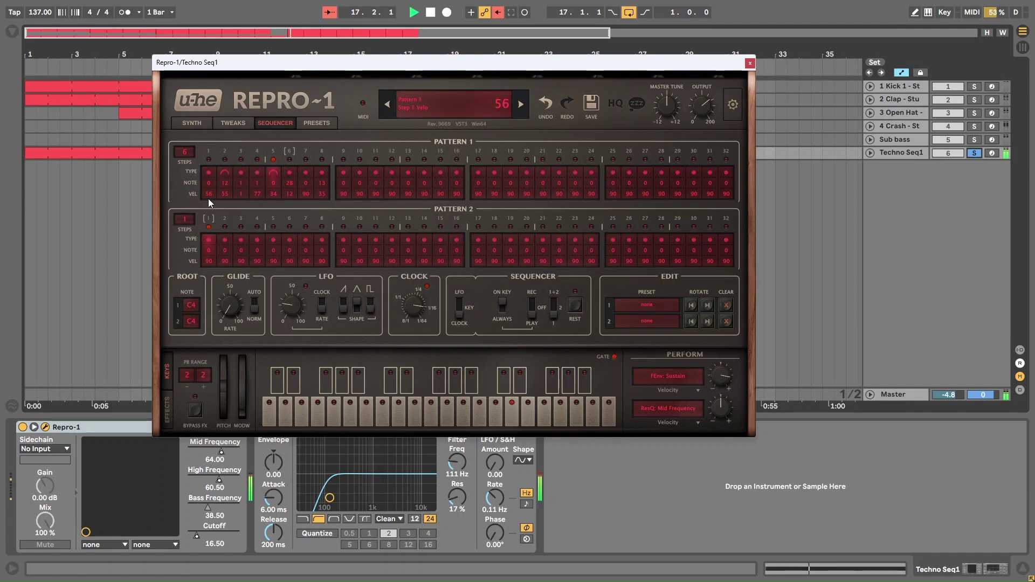
mouse_move(208, 198)
mouse_down()
mouse_move(261, 210)
mouse_move(254, 258)
mouse_move(275, 189)
mouse_move(260, 186)
mouse_move(250, 124)
mouse_up()
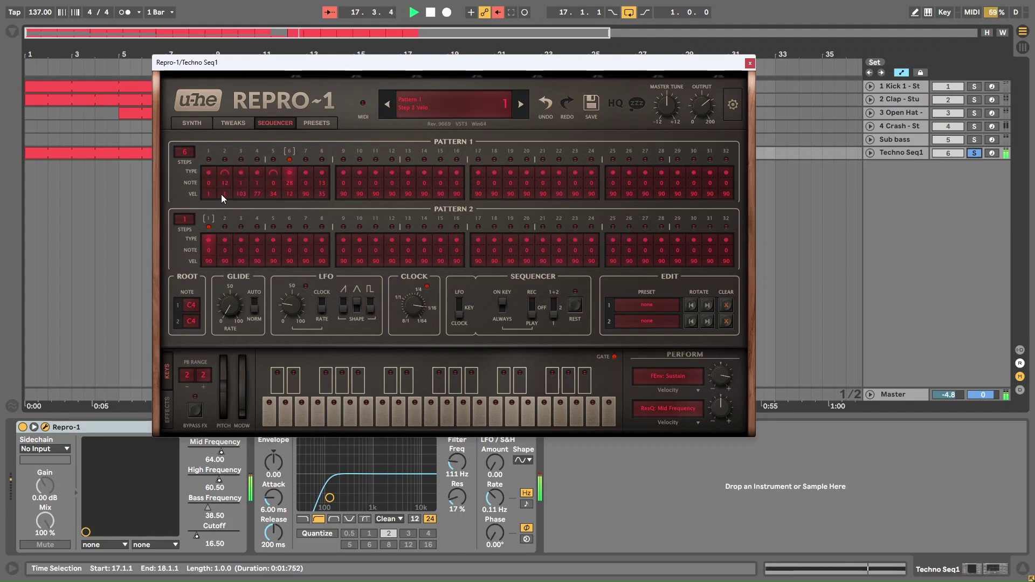
mouse_move(221, 194)
mouse_down()
mouse_move(225, 164)
mouse_move(213, 182)
mouse_move(238, 212)
mouse_up()
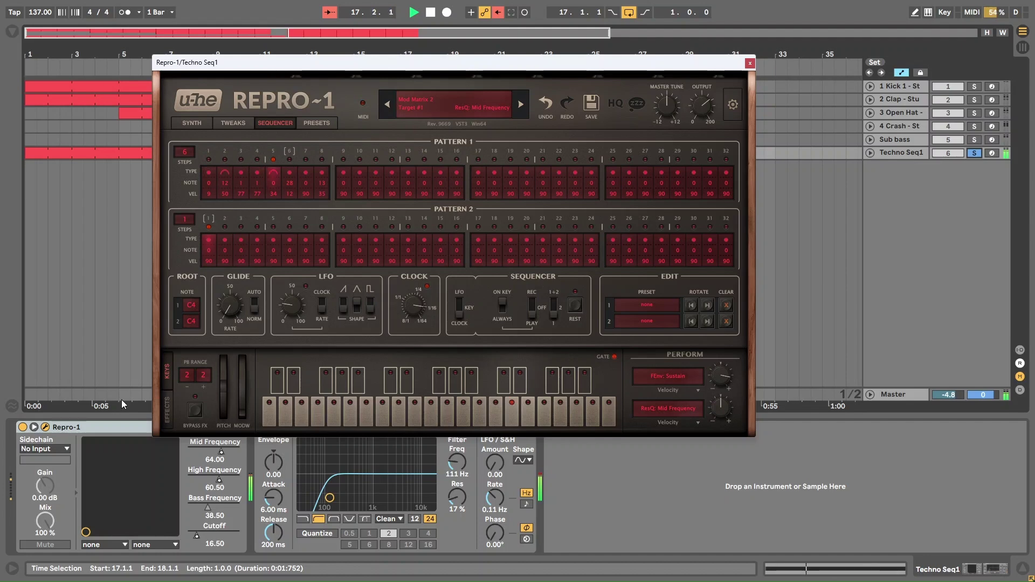
Step: Raise ResQ Mid Frequency to about 71 and add velocity modulation depth to it
click(167, 409)
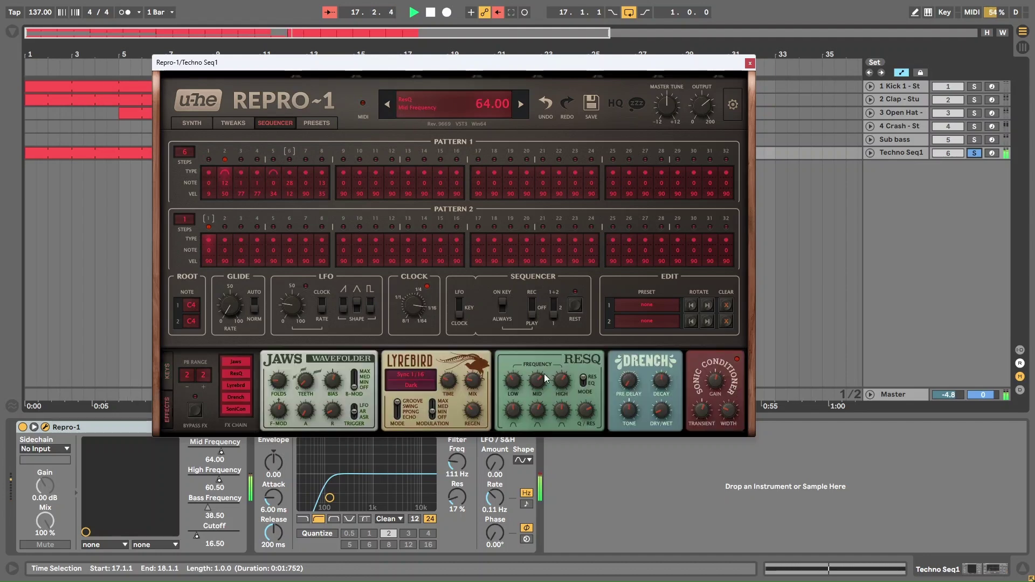
mouse_move(544, 373)
mouse_down()
mouse_move(545, 339)
mouse_move(538, 384)
mouse_move(534, 368)
mouse_up()
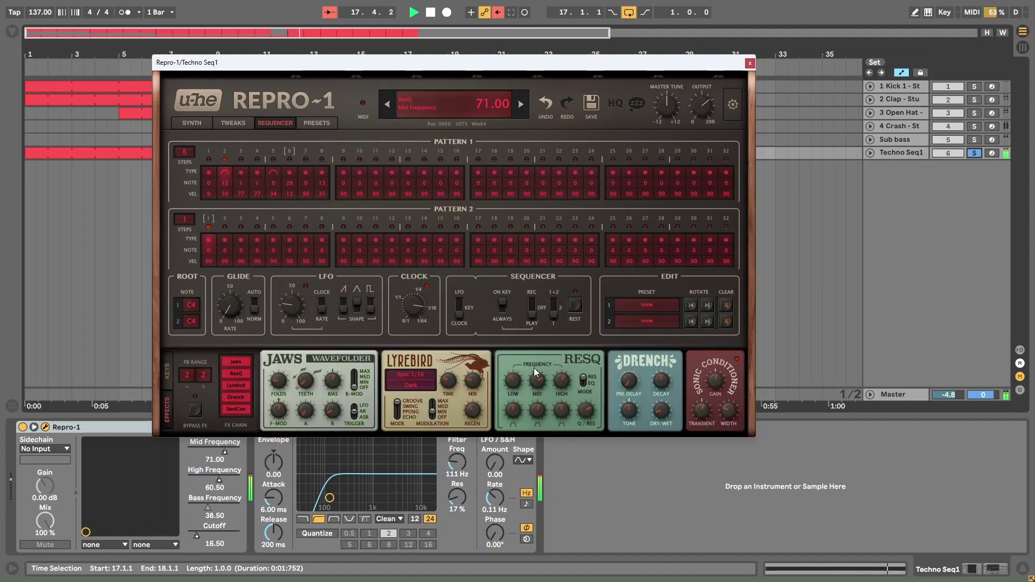
click(169, 380)
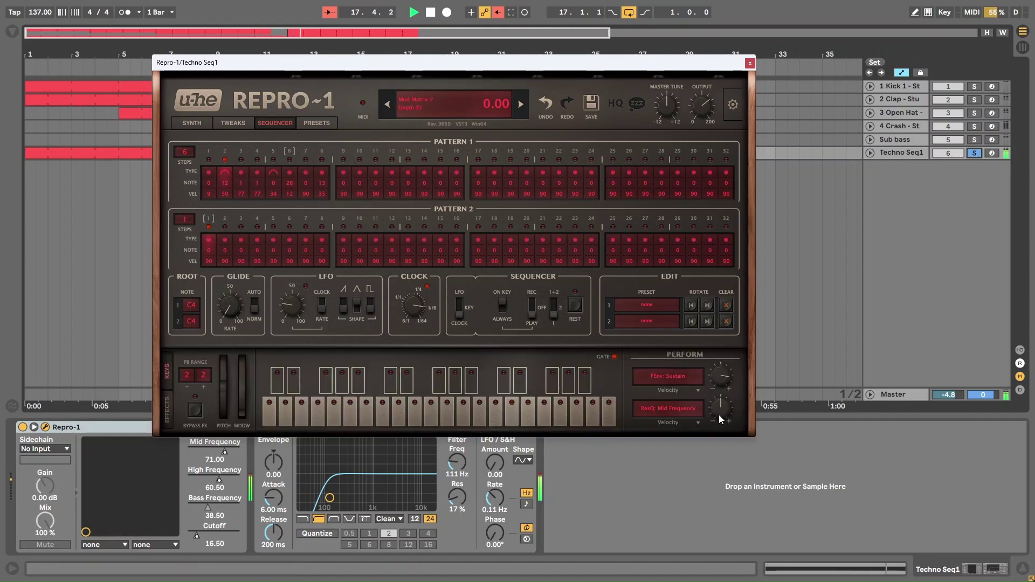
drag(719, 415, 732, 399)
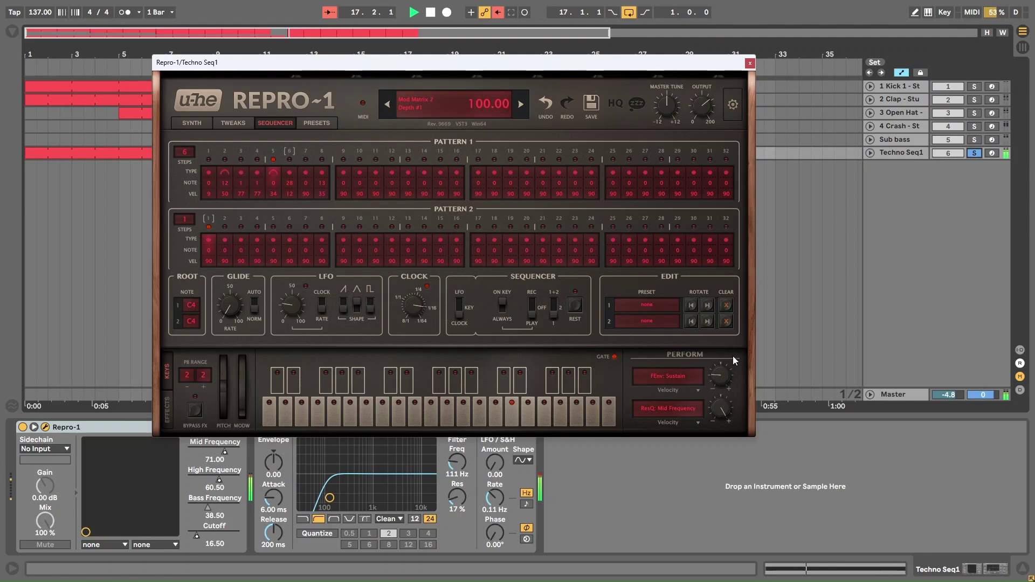
Step: Increase the velocity depth on ResQ Mid Frequency to 36
drag(727, 401, 726, 429)
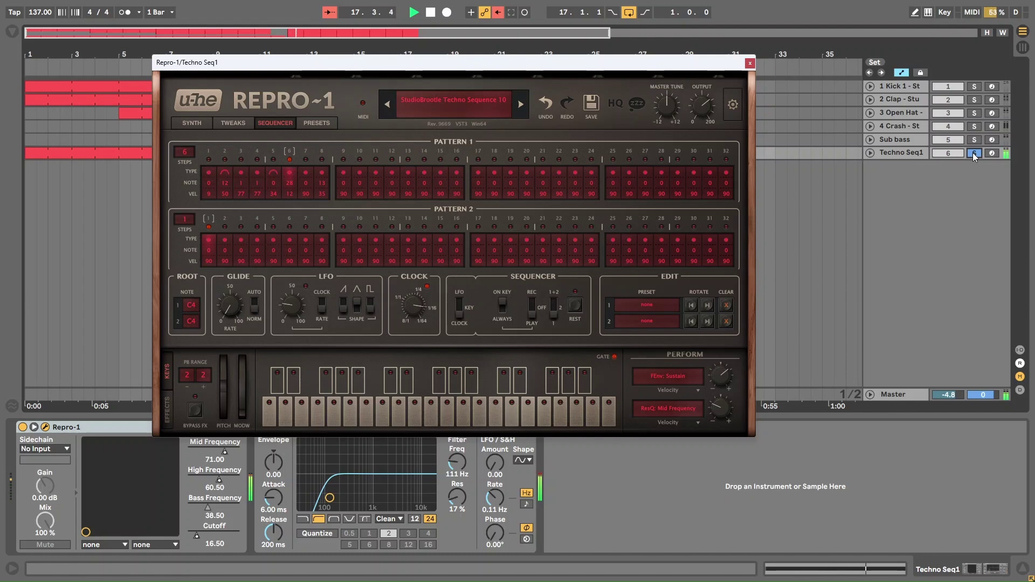
click(168, 410)
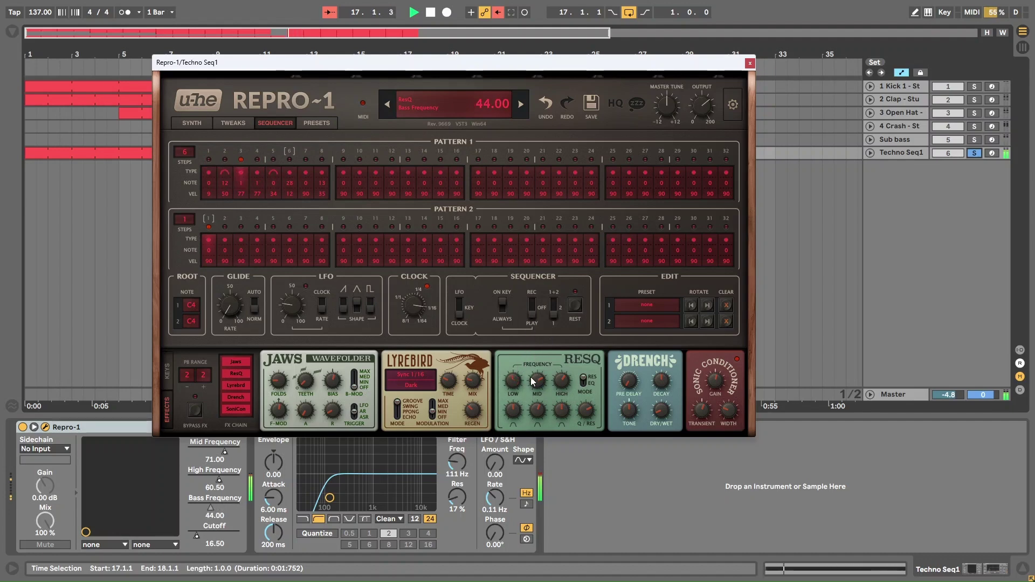
click(168, 374)
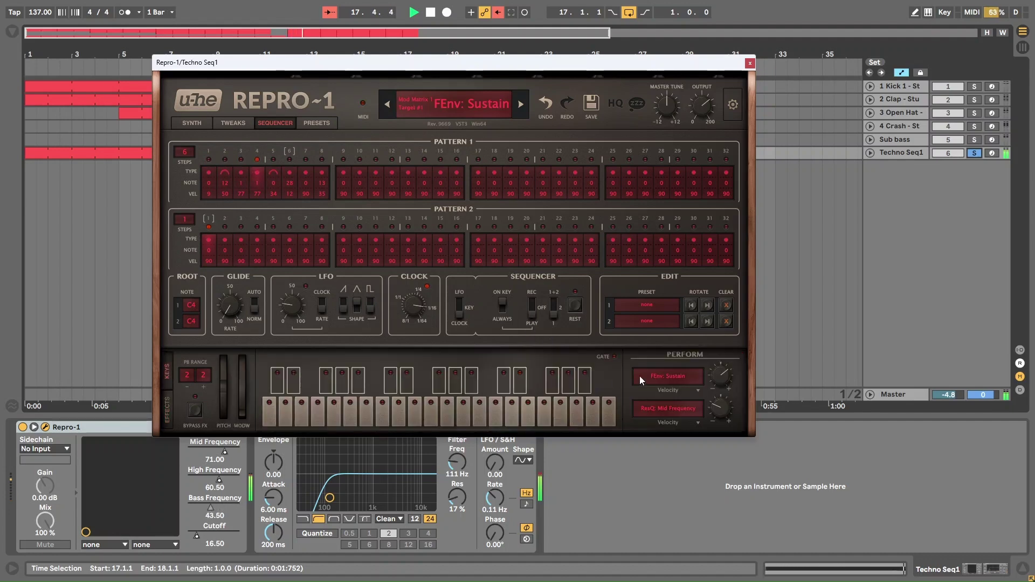
Step: Keep the second velocity slot targeting ResQ Mid Frequency and set Pattern 1 step 3 velocity to 19
right_click(661, 405)
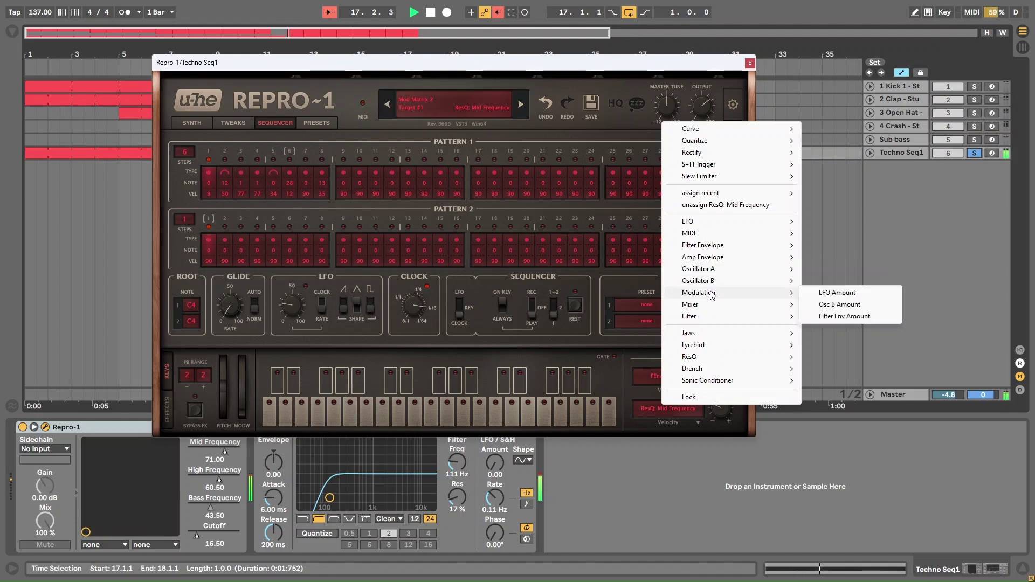
mouse_move(719, 361)
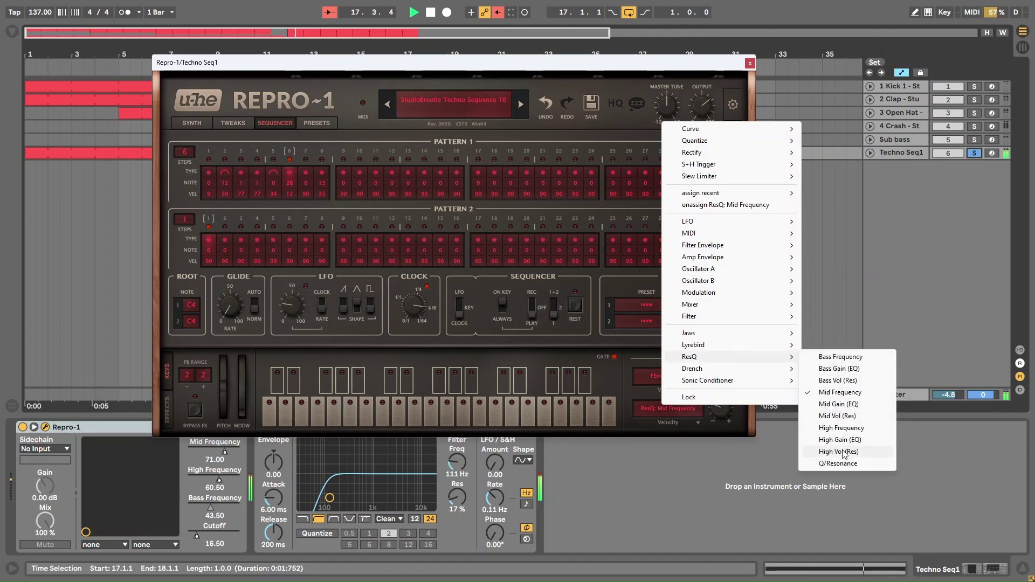
click(840, 357)
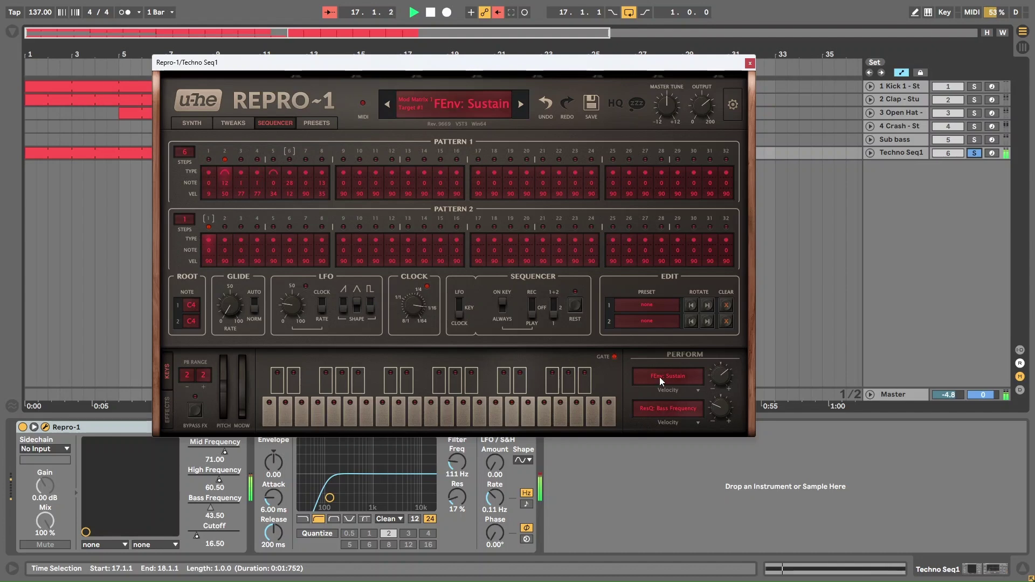
click(675, 406)
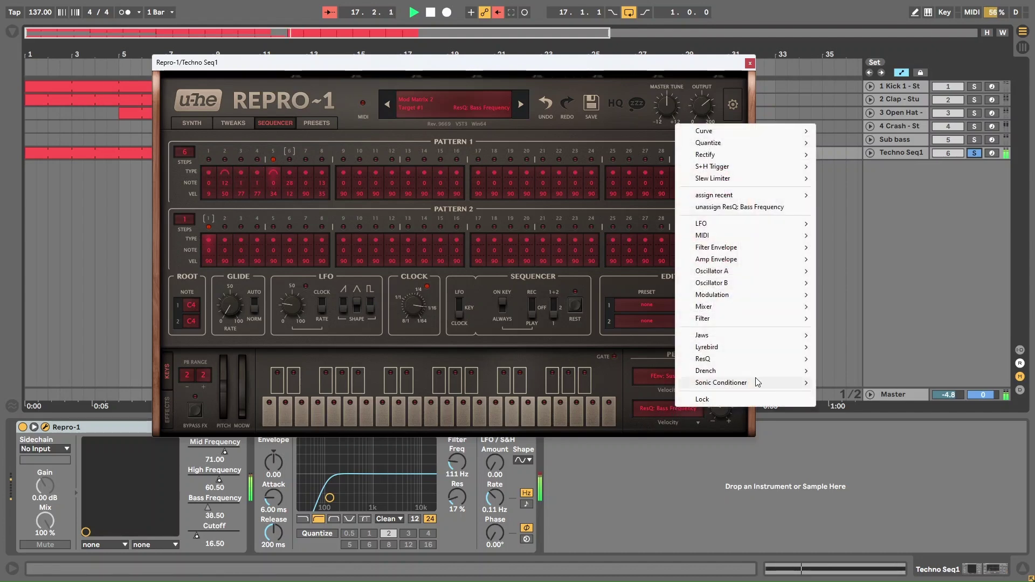
mouse_move(760, 366)
click(858, 395)
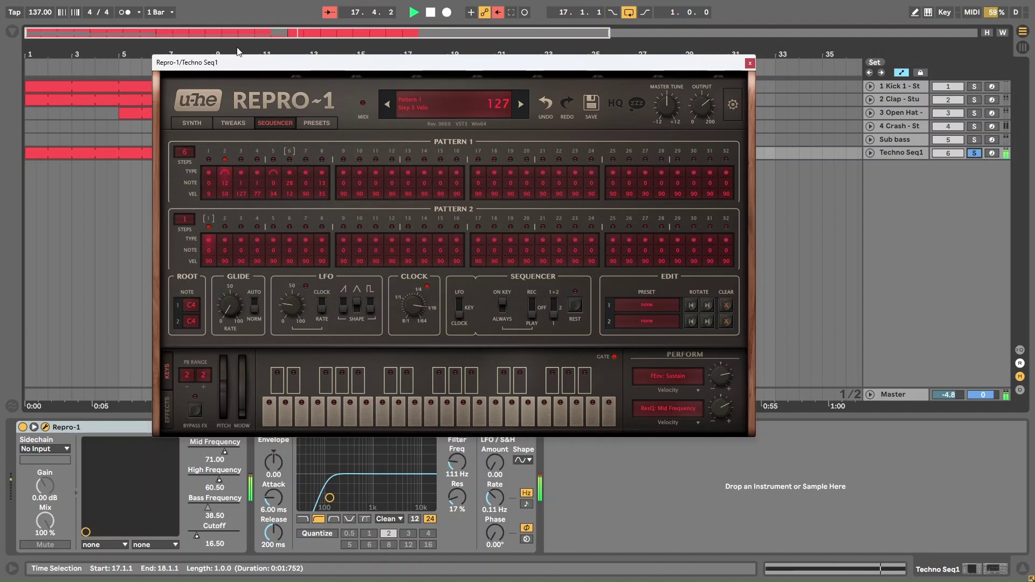
drag(251, 199, 247, 202)
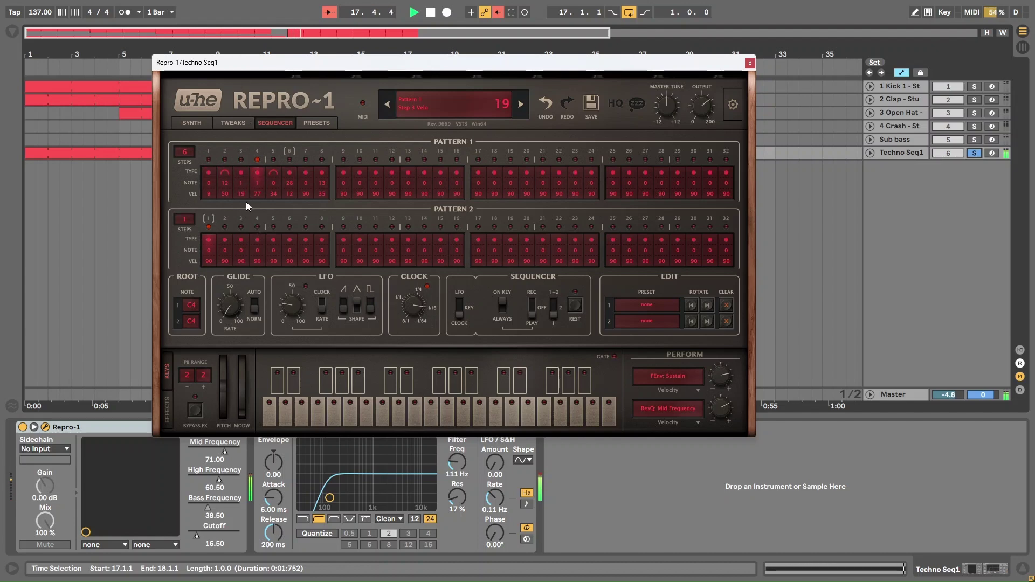
Step: Select the Techno Seq1 clip and unfold its Repro-1 Bass, High, Mid Frequency and Cutoff automation lanes
click(749, 63)
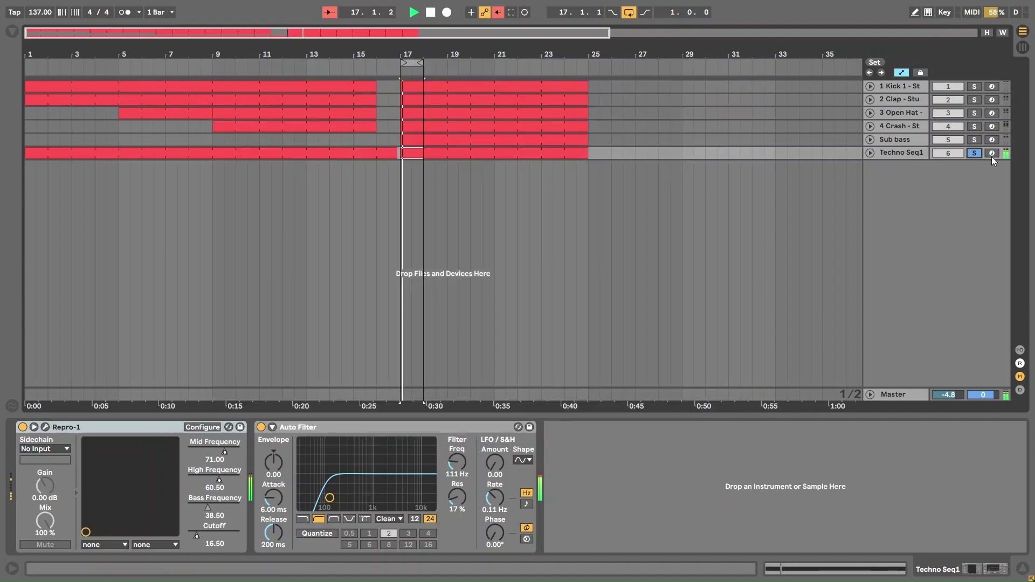
click(468, 152)
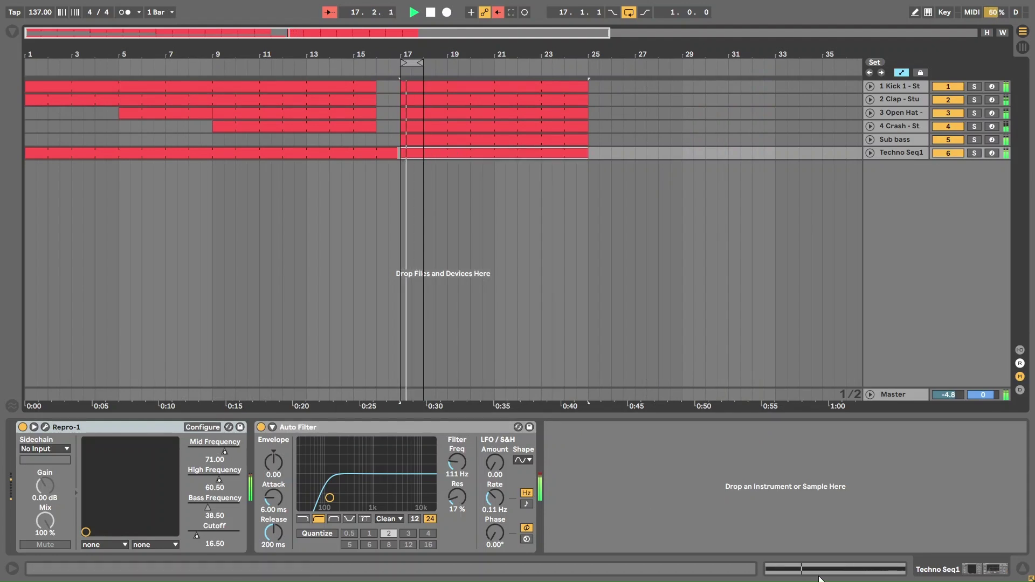
click(870, 153)
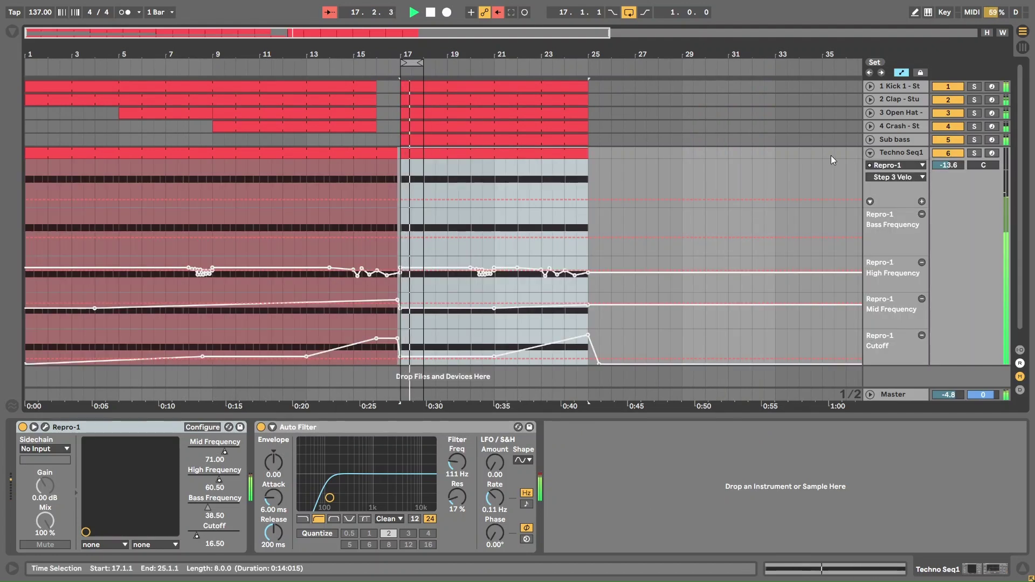
click(46, 427)
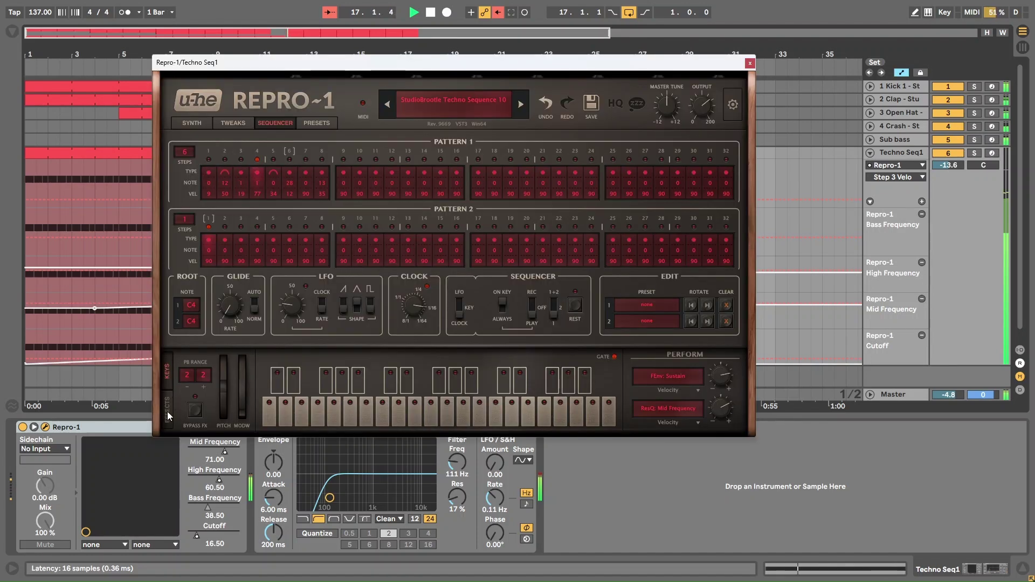
click(168, 412)
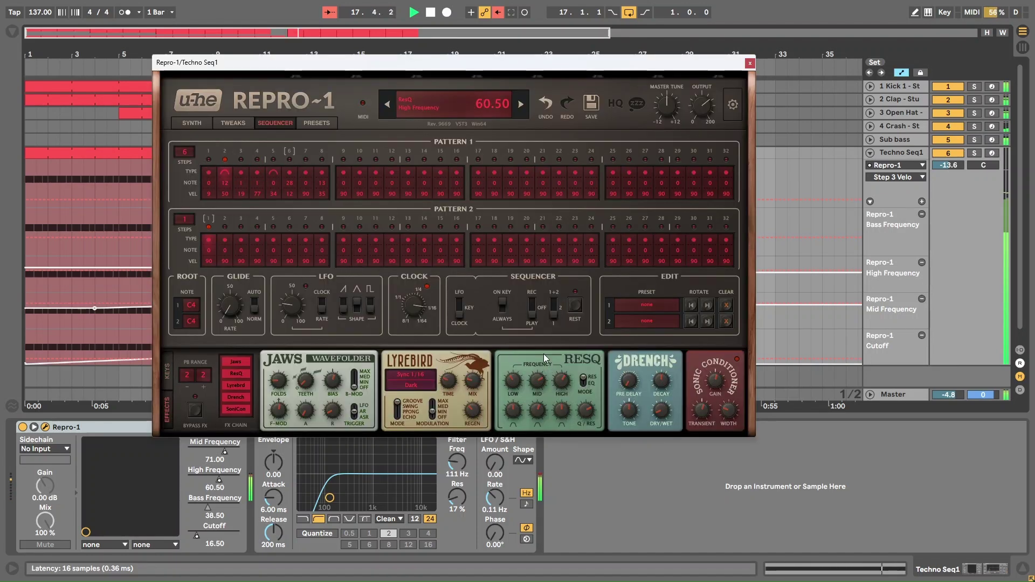
click(750, 64)
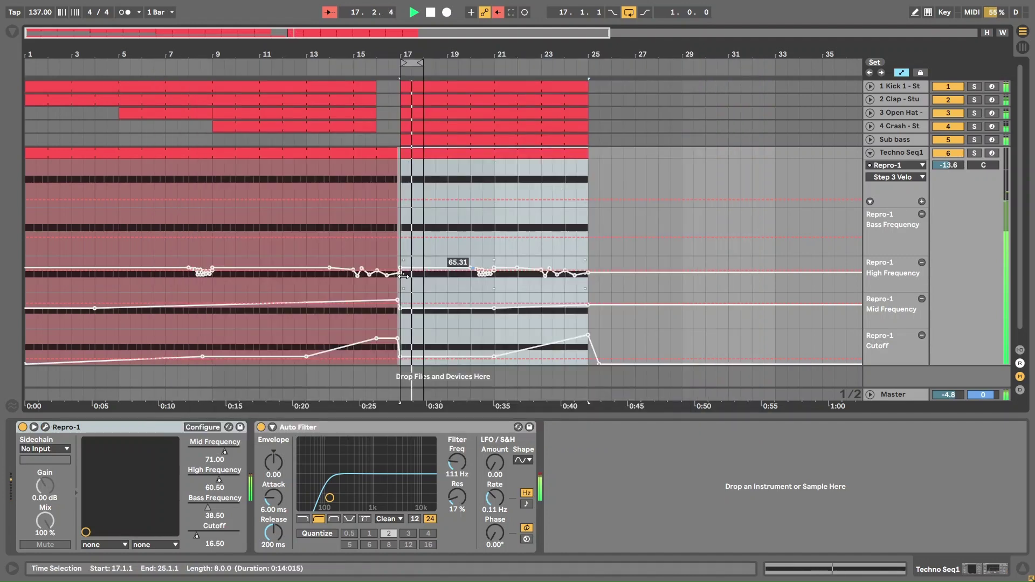
Step: Show High Frequency automation, set Techno Seq1's main lane device to None, and loop bars 17–25
right_click(220, 480)
click(262, 389)
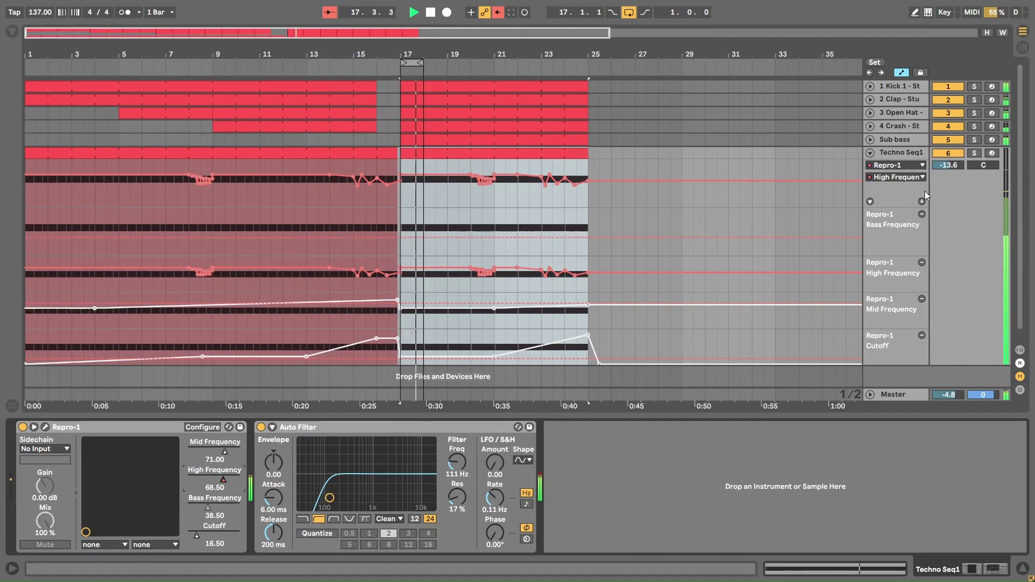
click(914, 166)
click(901, 174)
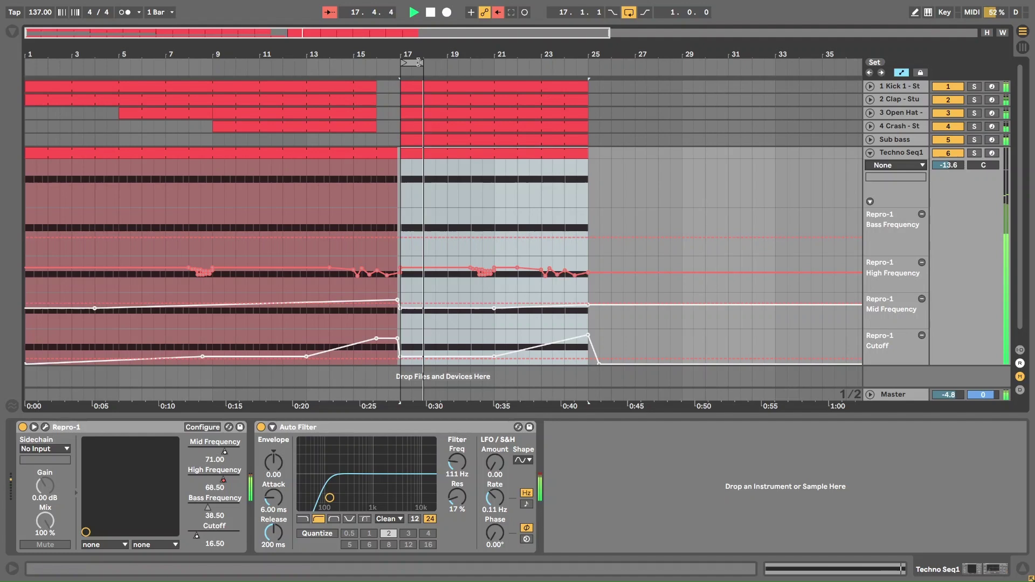
drag(422, 63, 587, 79)
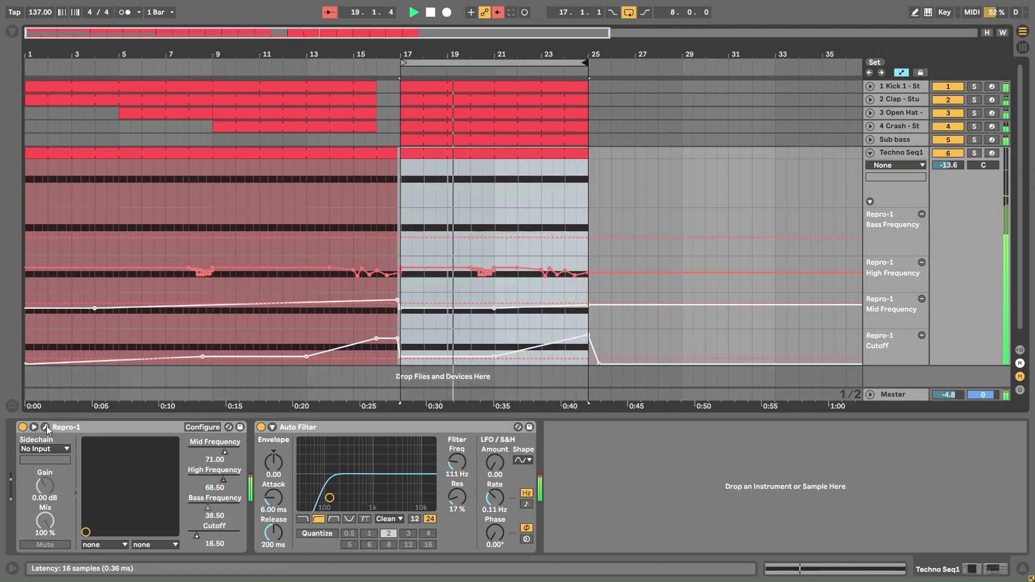
Step: Re-enable the Repro-1 Mid Frequency and Cutoff automation, then briefly open and close the plugin window
right_click(225, 451)
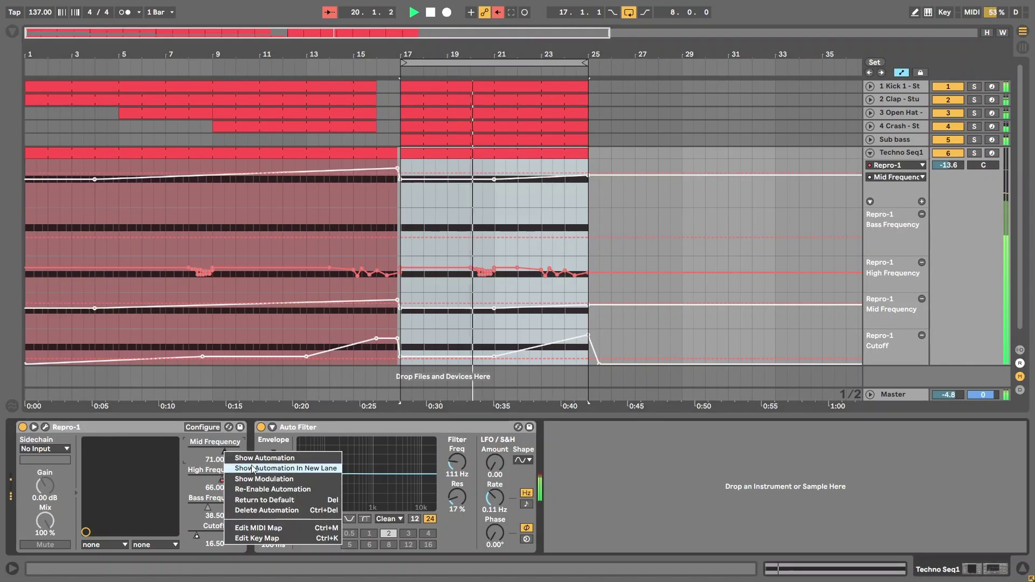
click(263, 490)
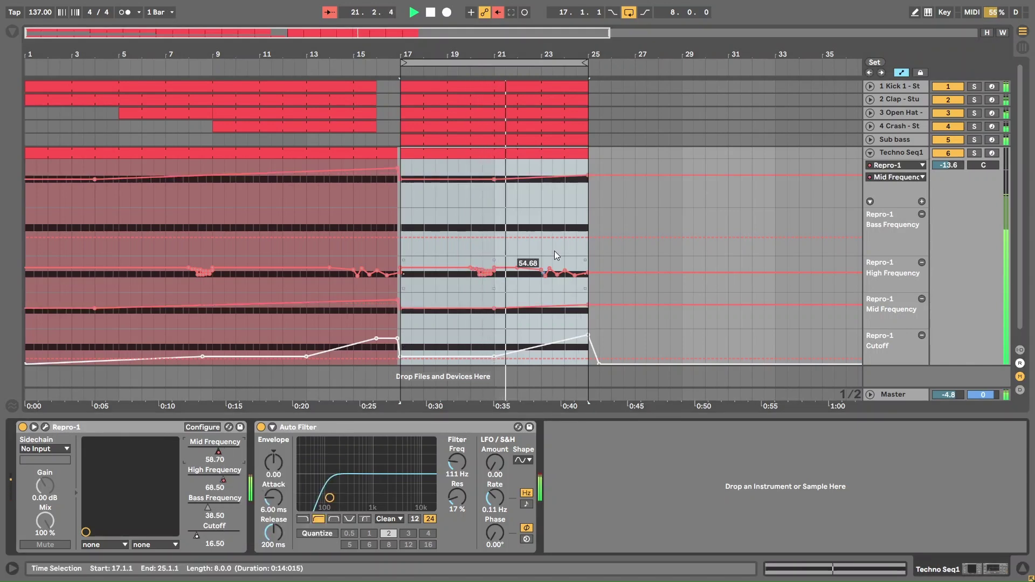
right_click(197, 535)
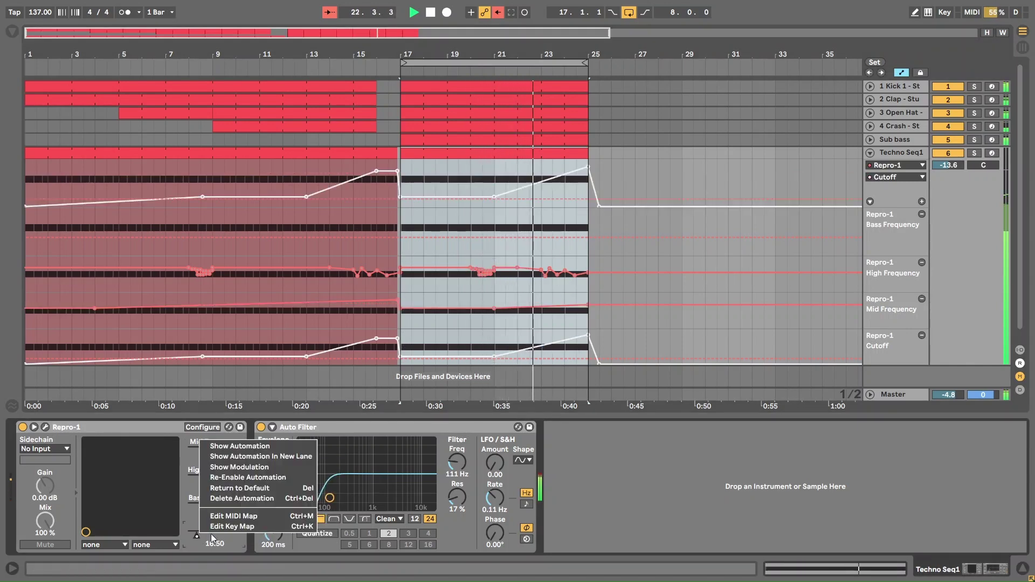
click(262, 478)
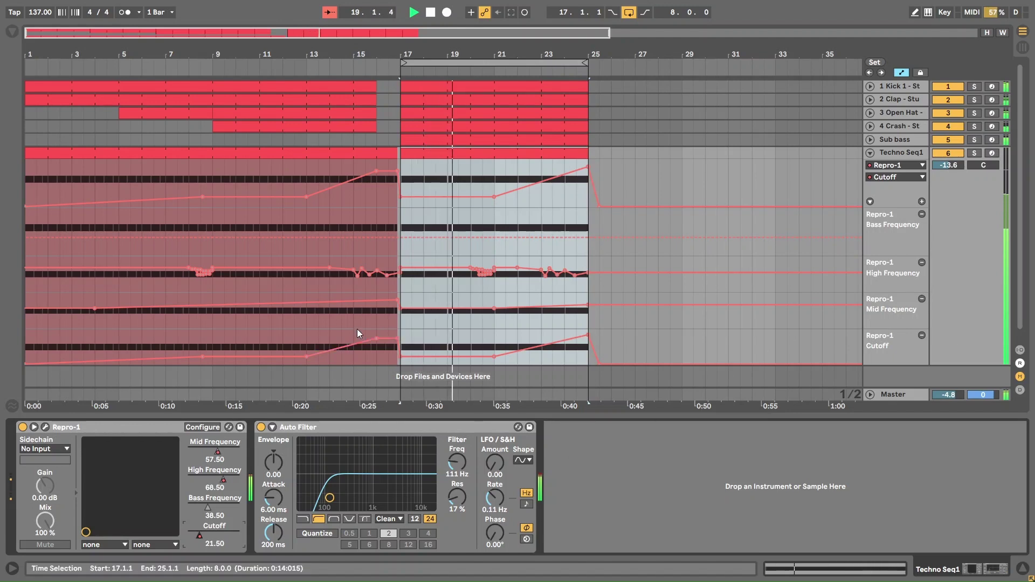
click(45, 427)
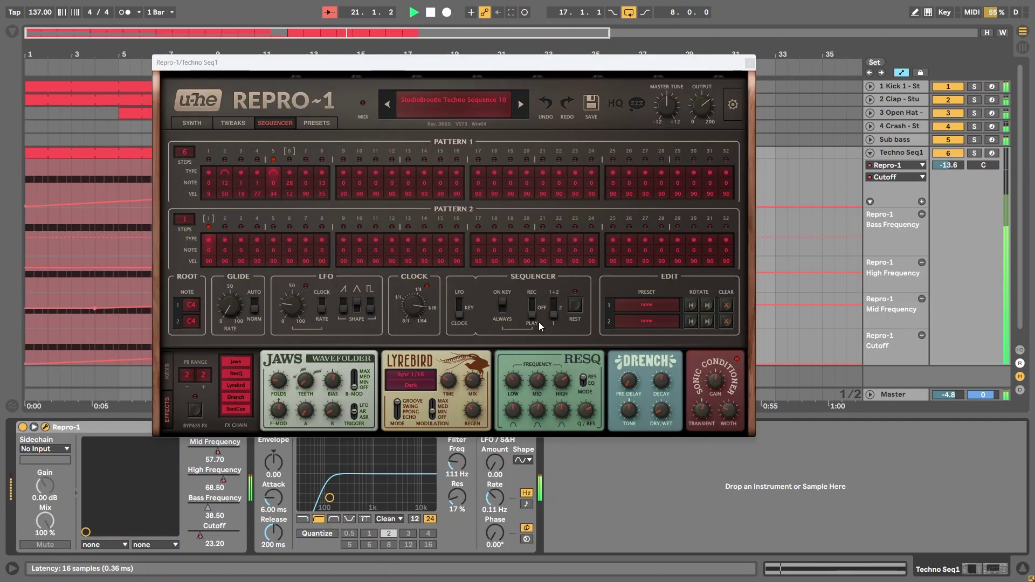
click(45, 427)
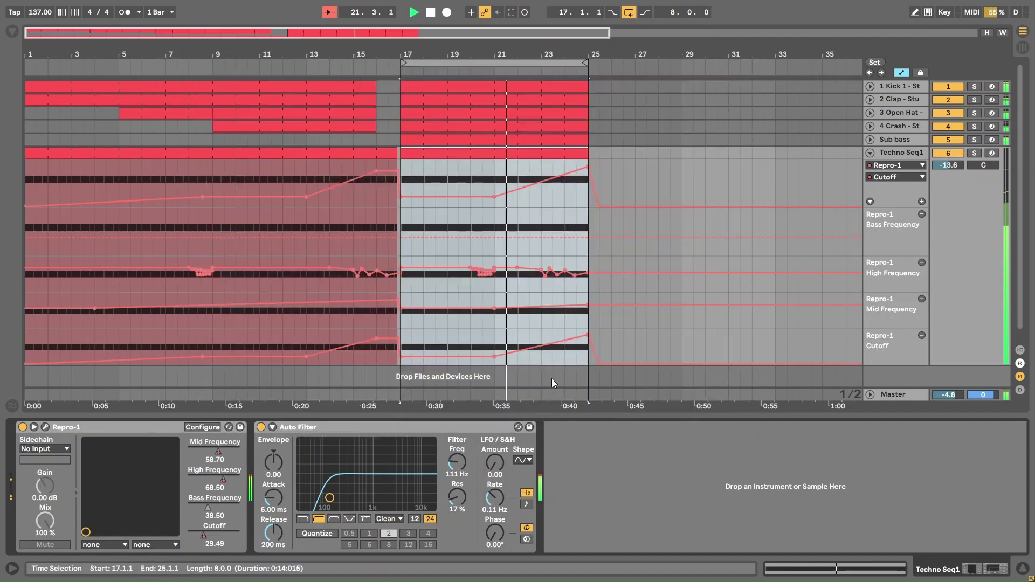
Step: Open the Repro-1 editor from its wrench icon to view the sequencer and ResQ effects
click(44, 428)
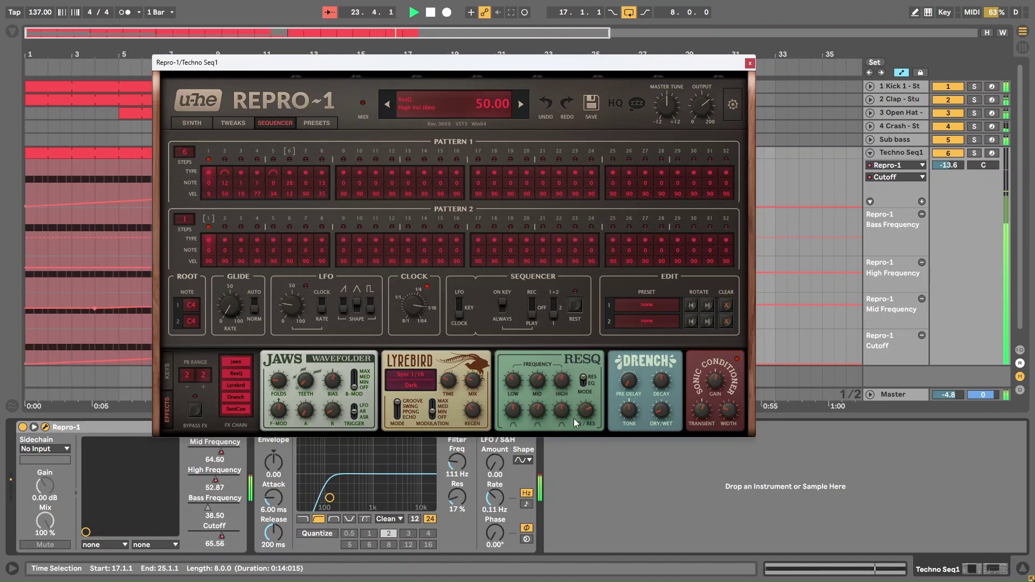
Step: Close the Repro-1 window and toggle the Techno Seq1 Solo button on and off
click(750, 62)
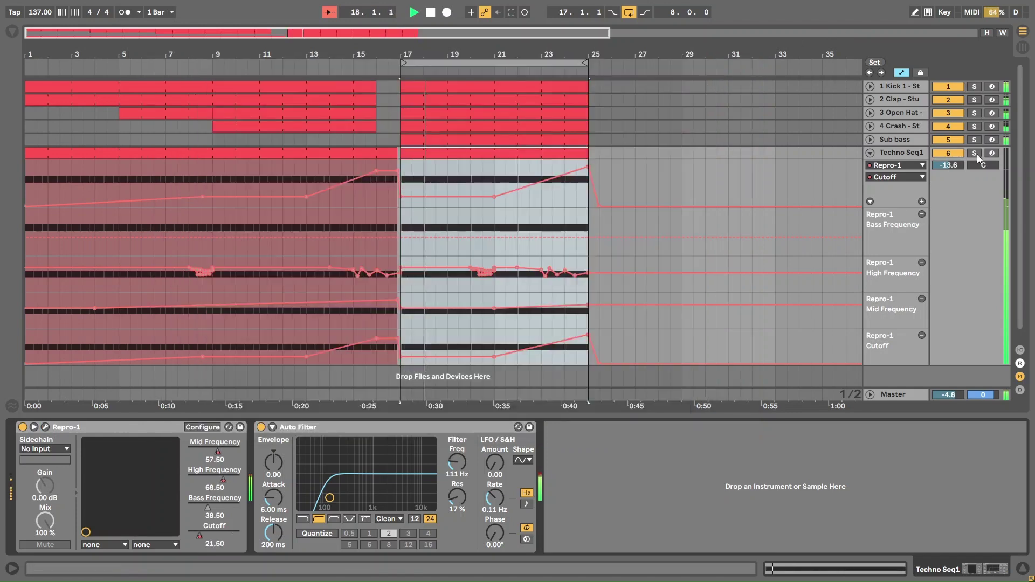
click(976, 154)
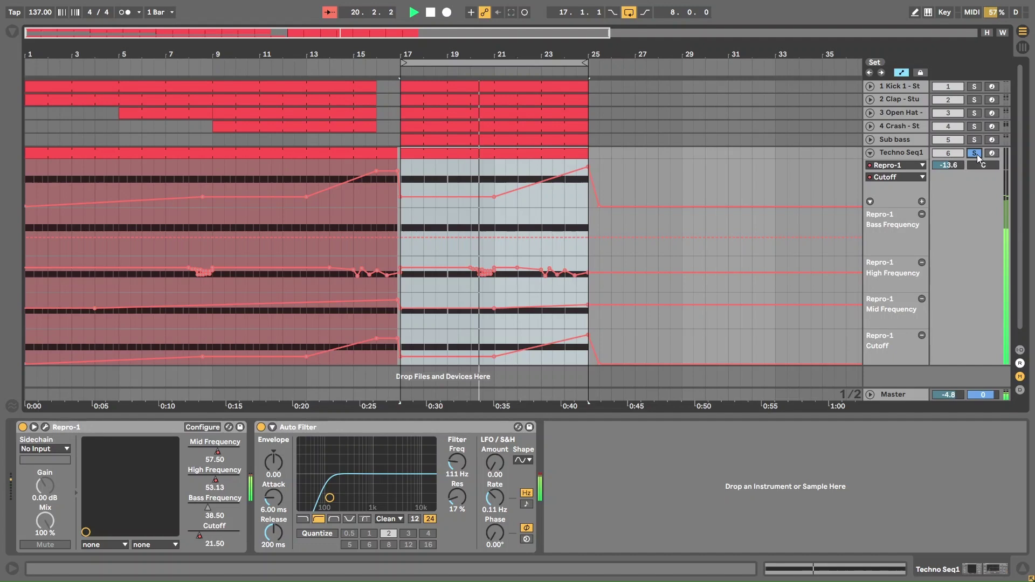
click(973, 153)
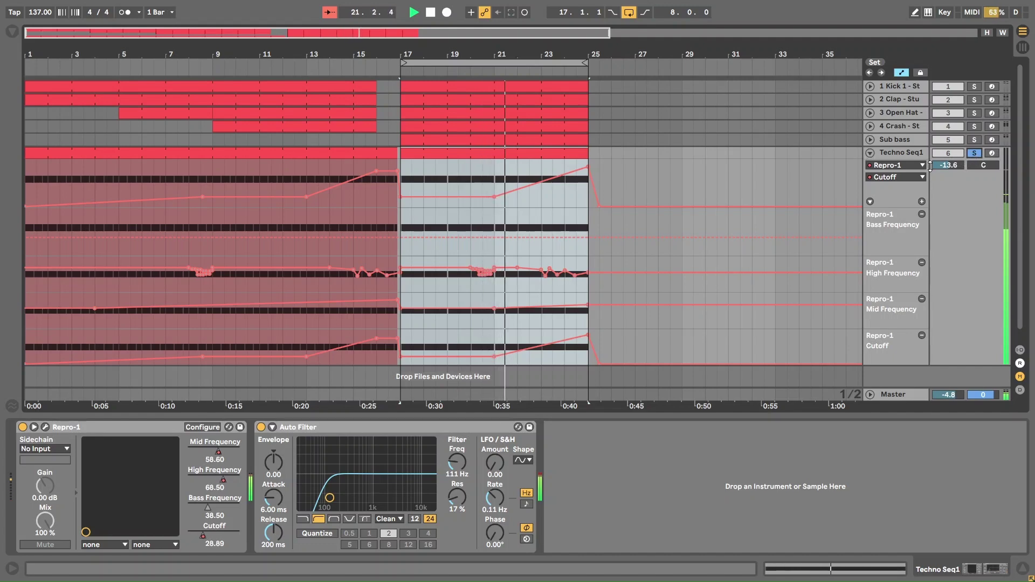